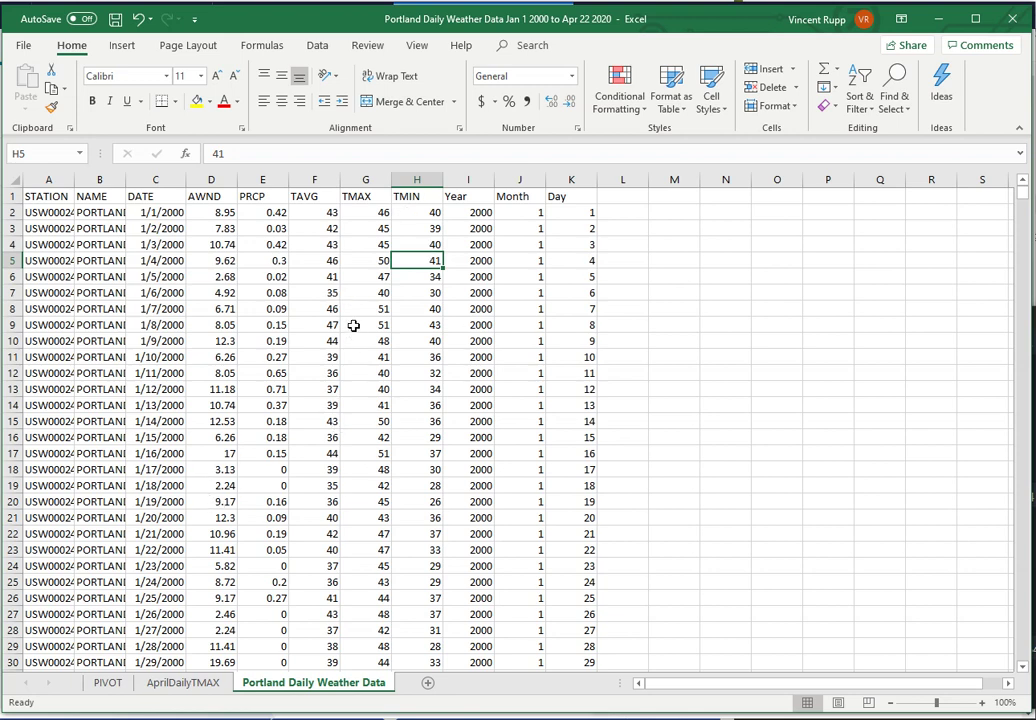
Step: Examine the PIVOT and AprilDailyTMAX sheets and preview a Box and Whisker chart without inserting it
click(106, 683)
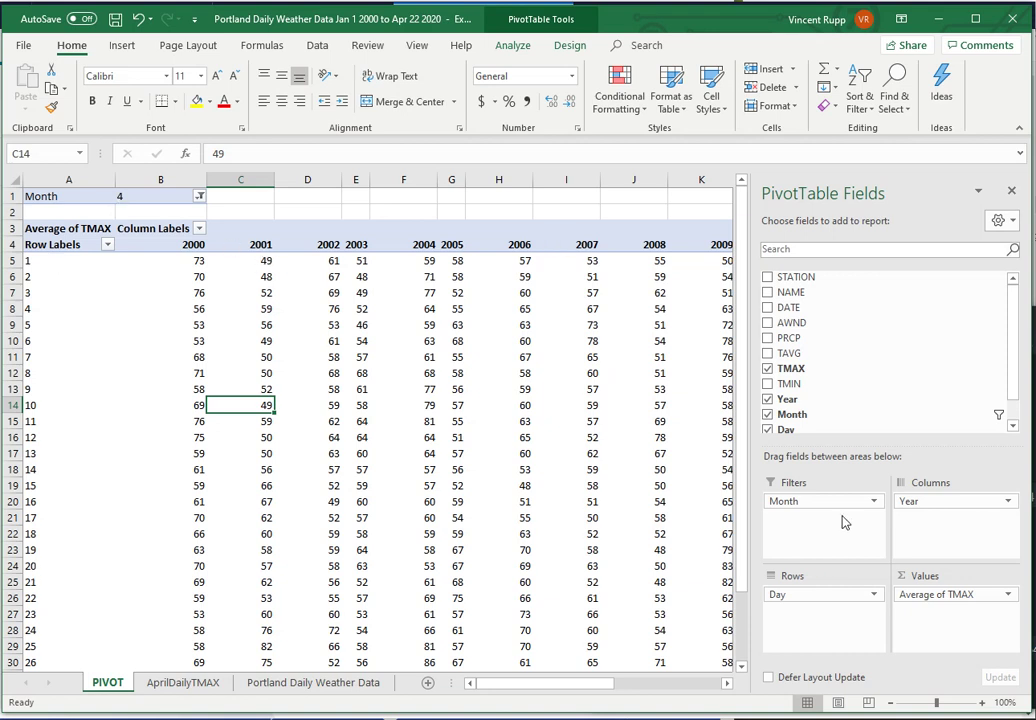
click(212, 686)
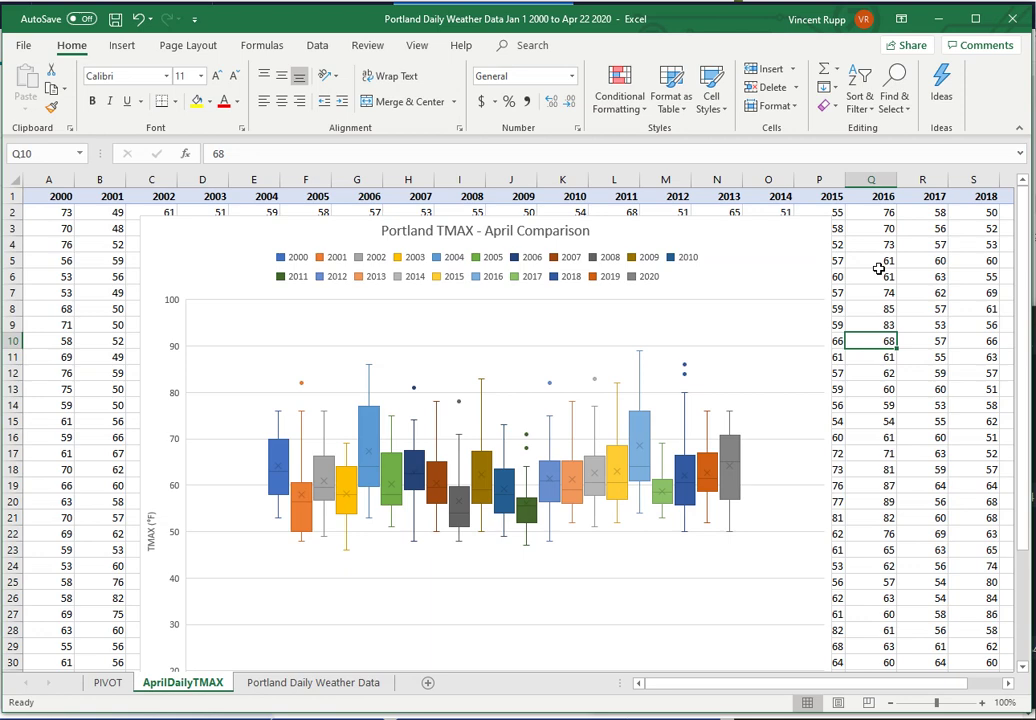
click(121, 46)
click(455, 88)
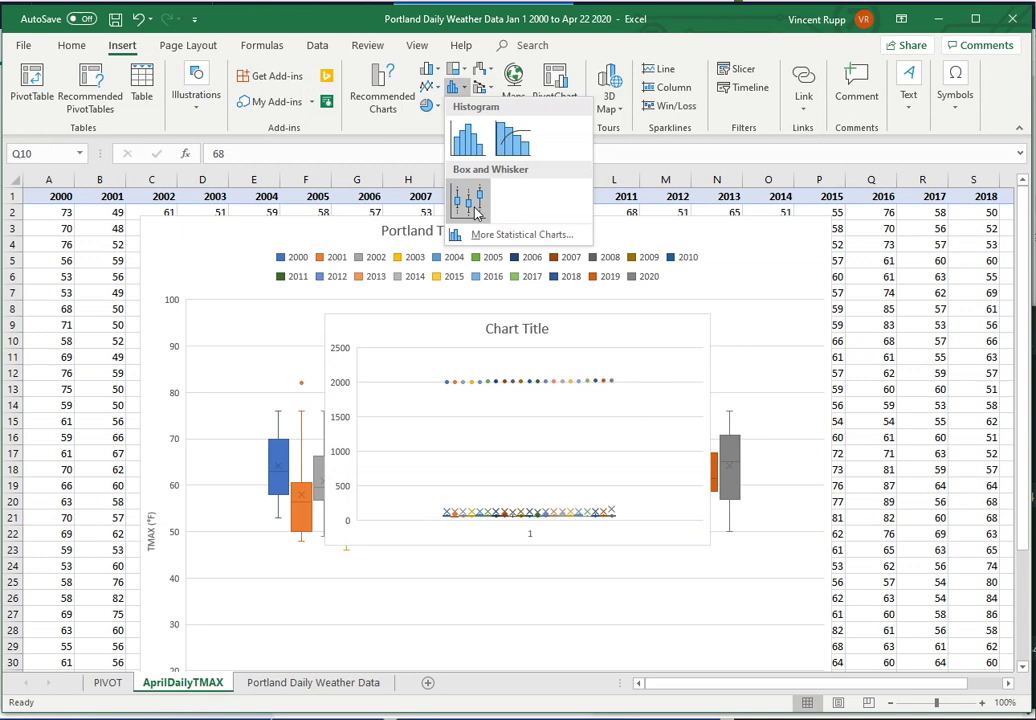
key(Escape)
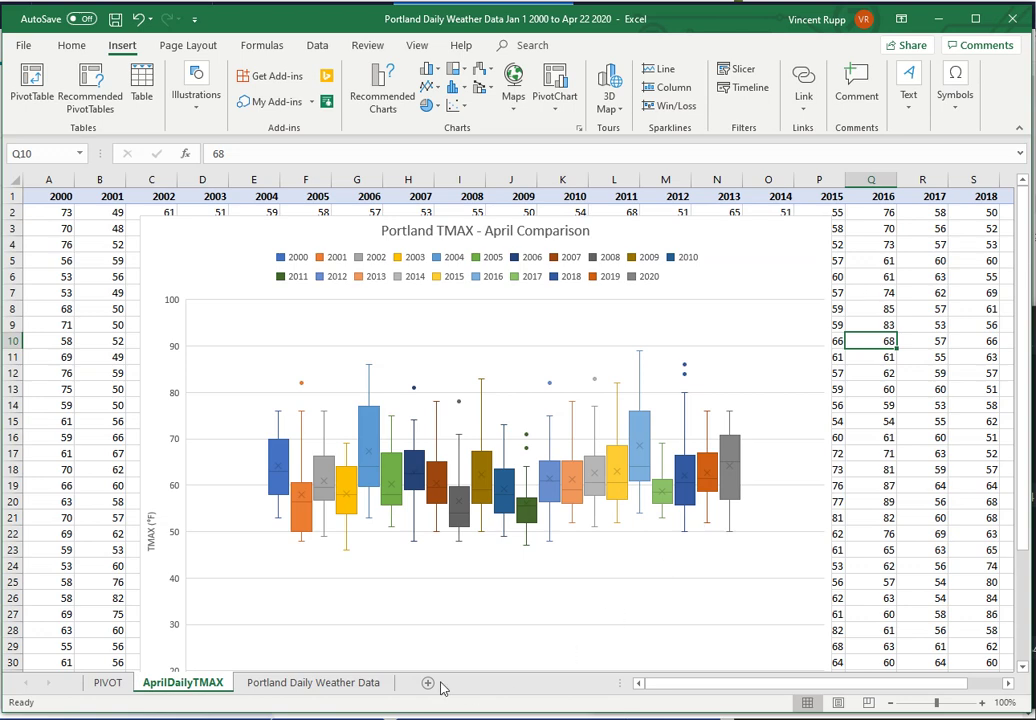
Step: Copy the entire TMAX column, including its header, from the Portland Daily Weather Data sheet
click(300, 683)
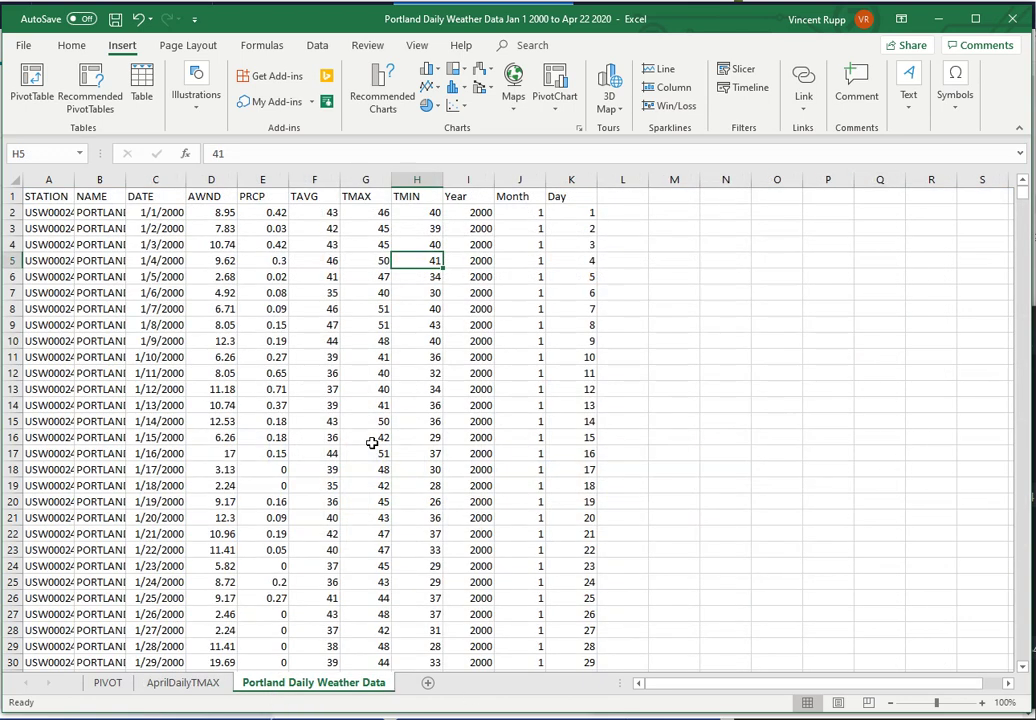
click(360, 197)
key(ctrl+shift+Down)
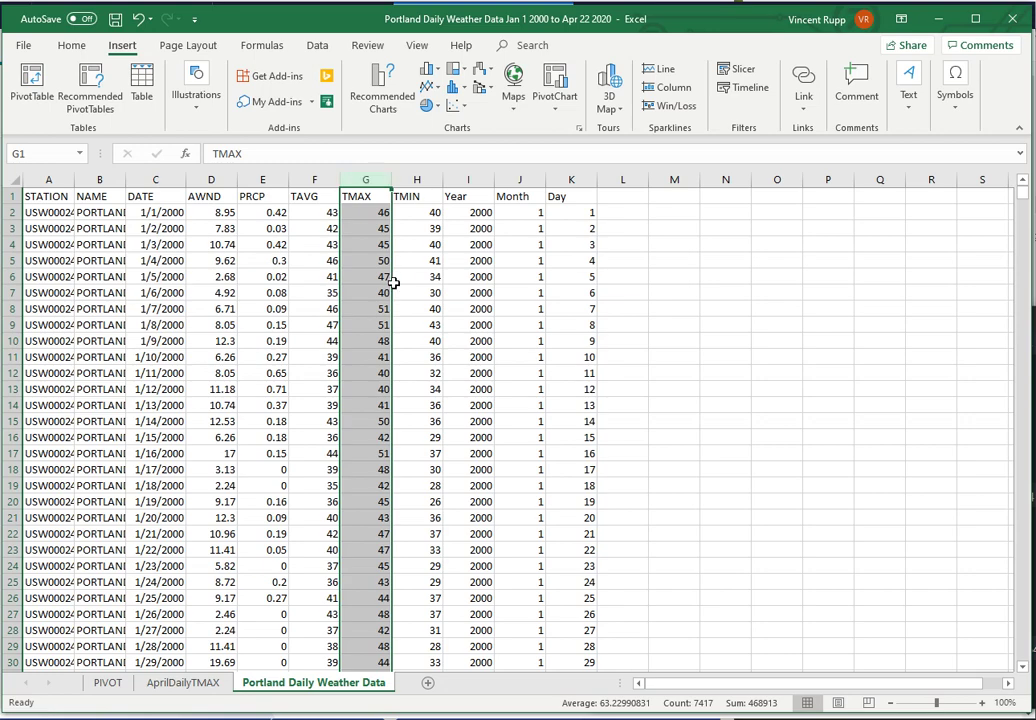
key(ctrl+c)
Step: Switch to Firefox and open the "Make a boxplot online" link from Module 1: Weather (part 2), Technical Difficulties with Excel Boxplots or Histograms
key(alt+Tab)
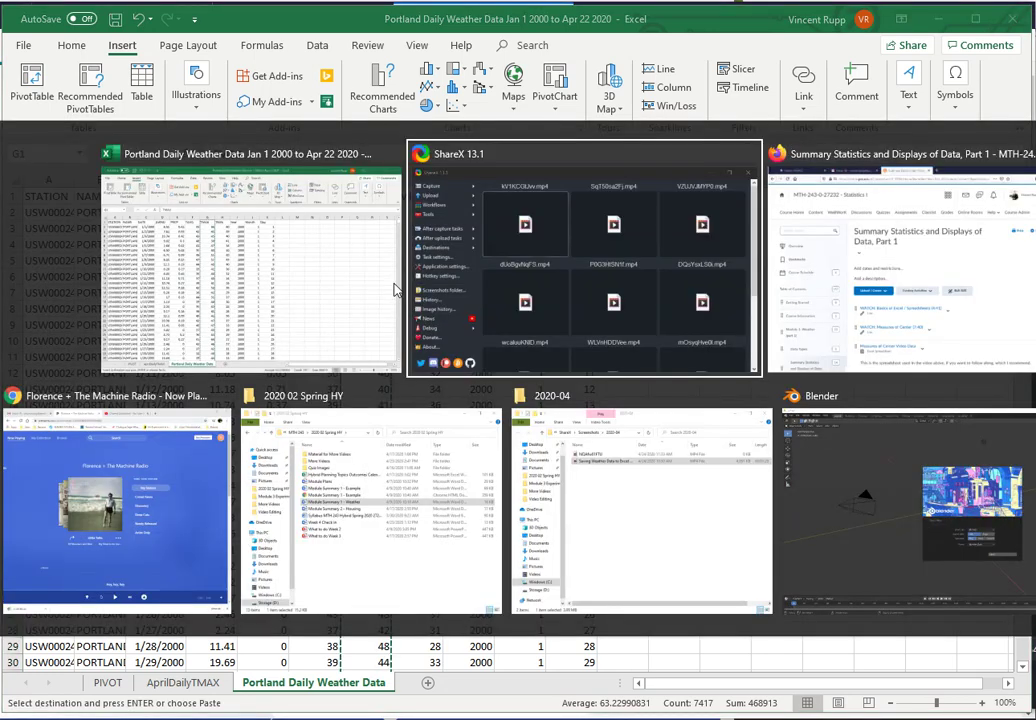
key(alt+Tab)
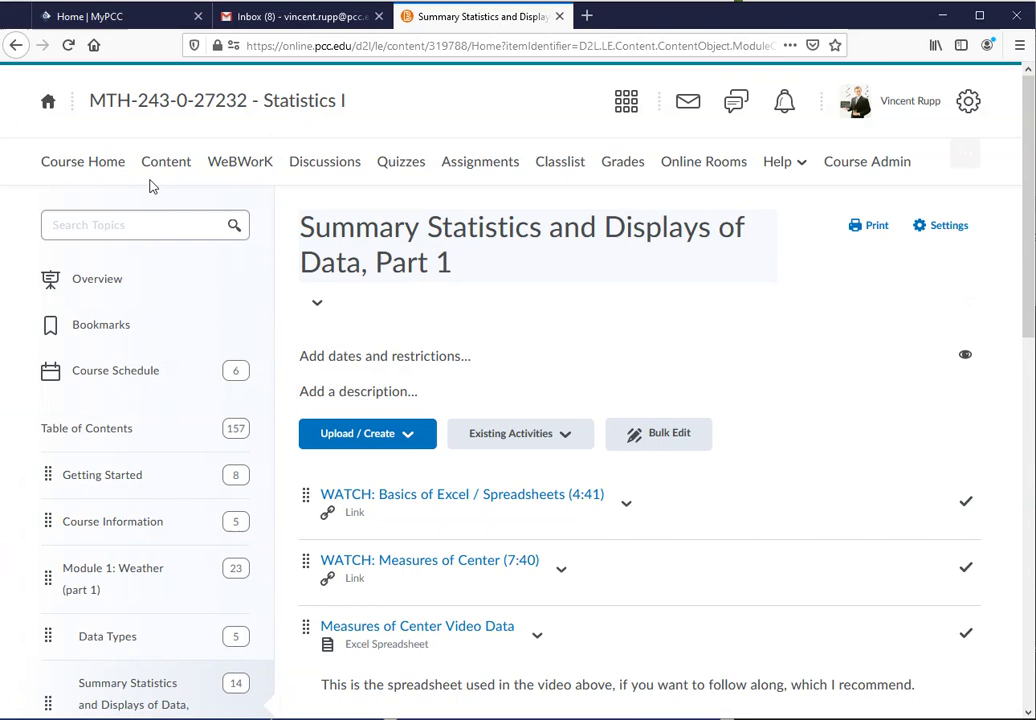
scroll(620, 250, down, 2)
scroll(623, 238, down, 2)
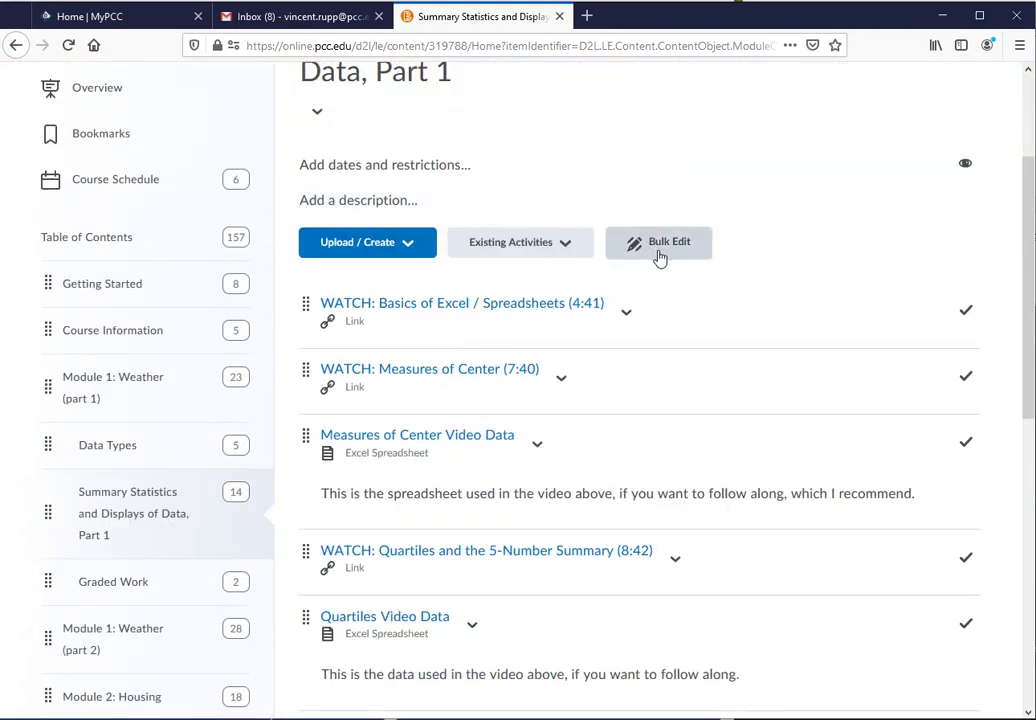
scroll(660, 258, down, 11)
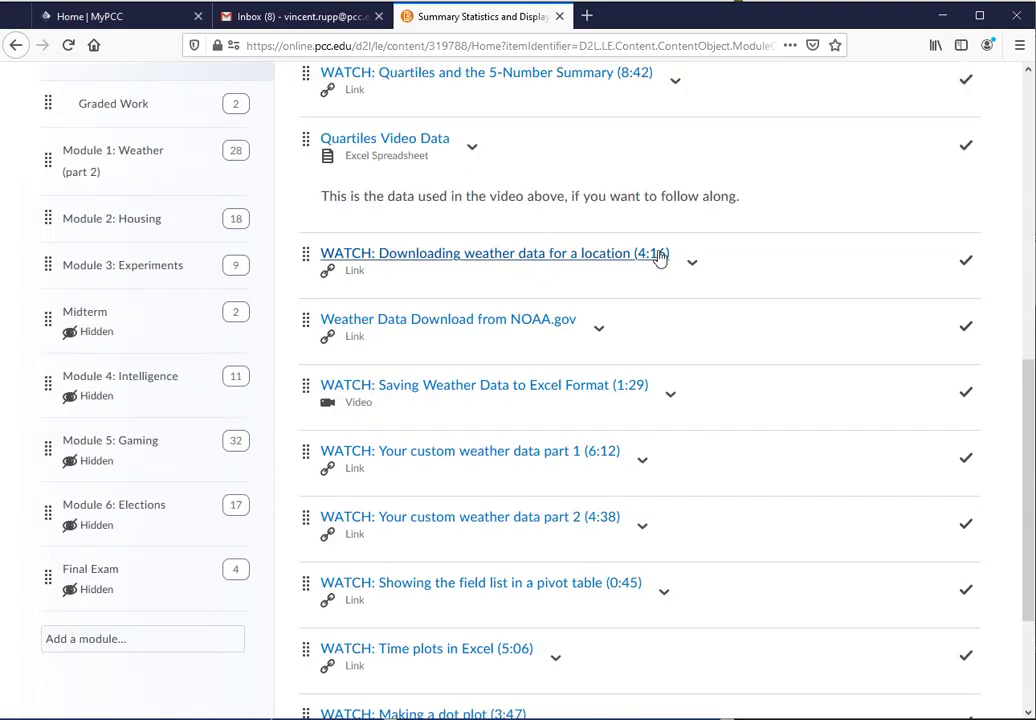
scroll(660, 258, up, 5)
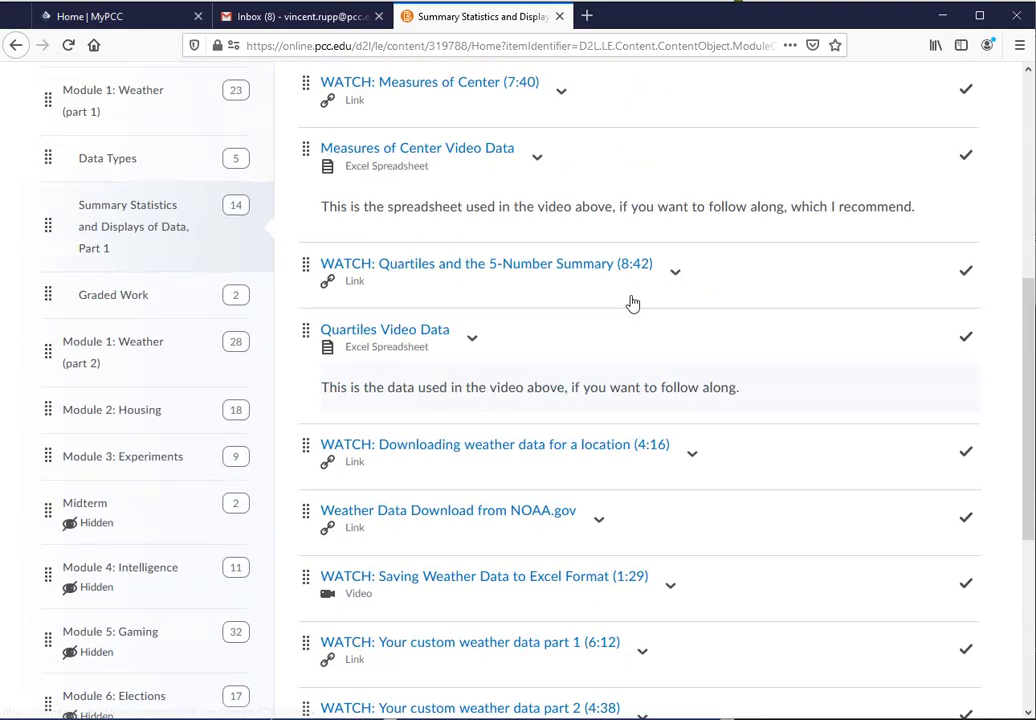
click(178, 362)
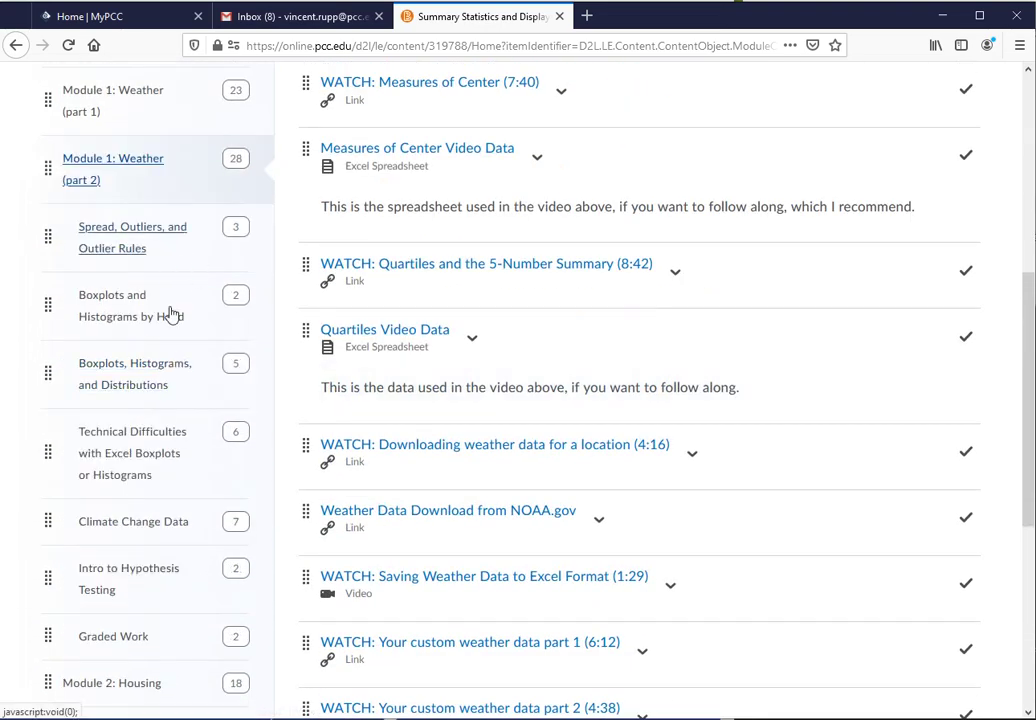
click(180, 475)
scroll(534, 469, up, 5)
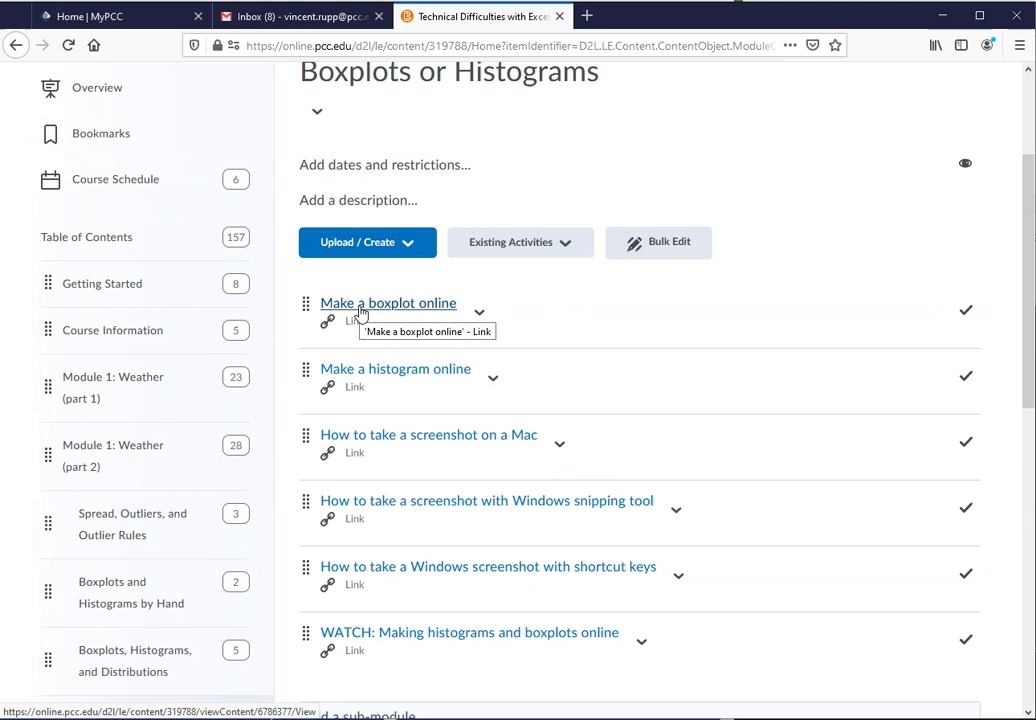
click(361, 308)
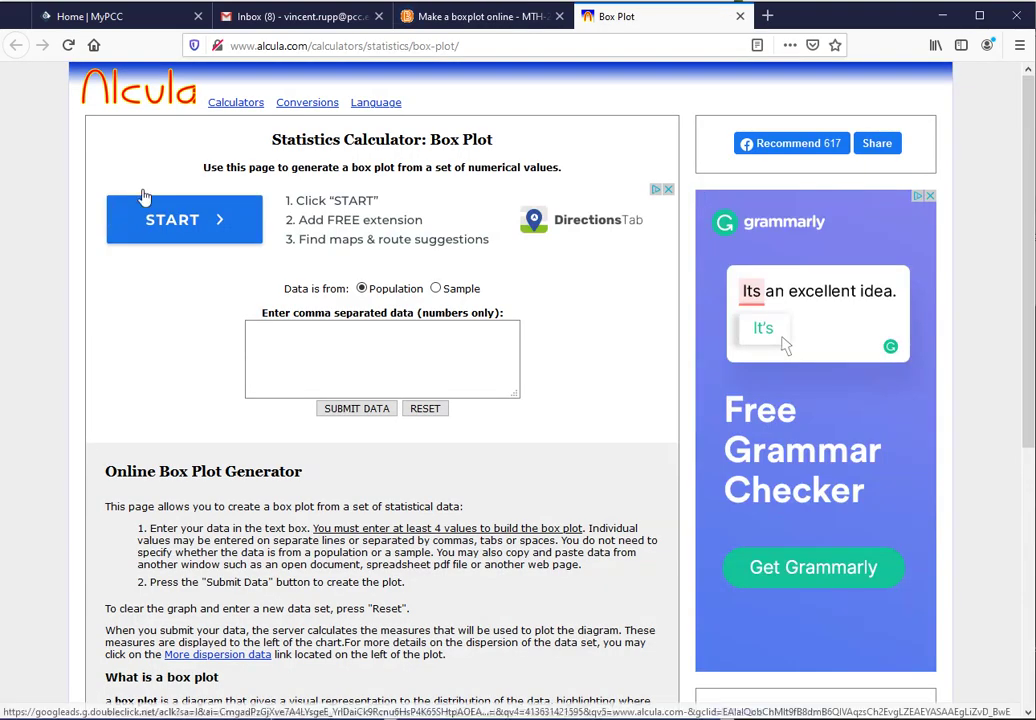
Step: Try to generate a box plot from the pasted TMAX column, with the data source set to Sample
click(354, 355)
key(ctrl+v)
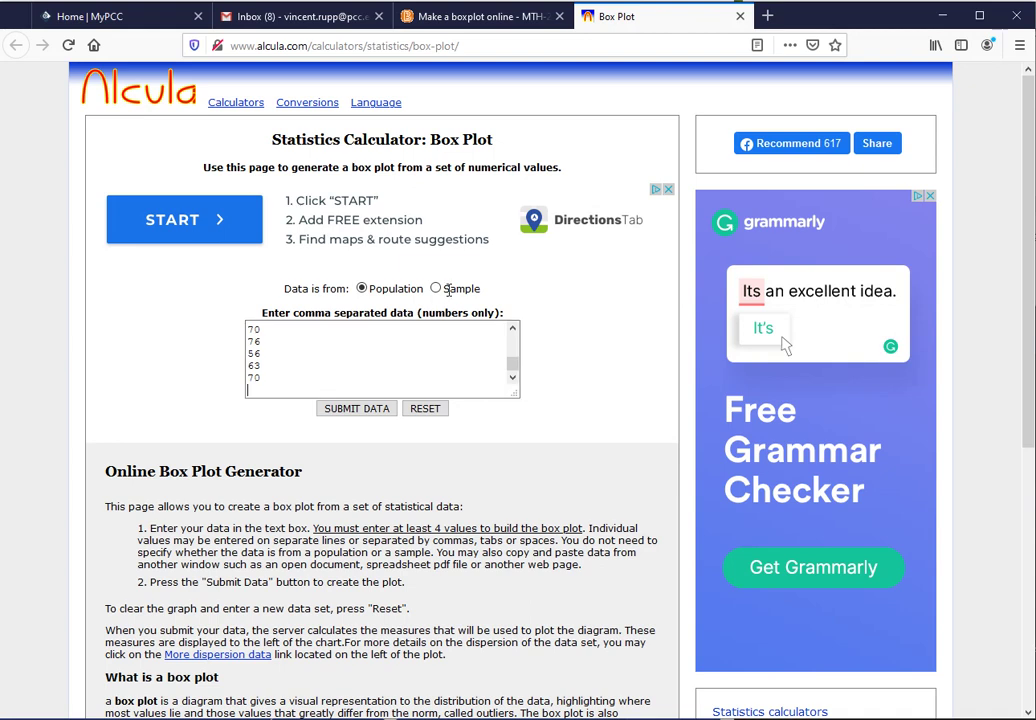
click(436, 289)
click(352, 410)
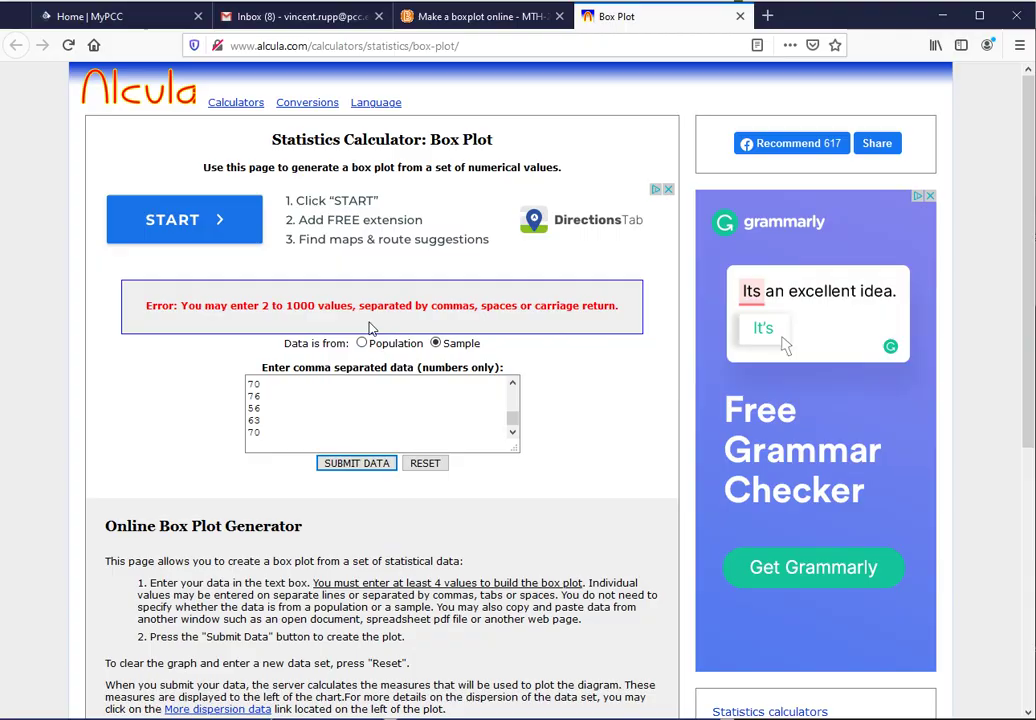
Step: Switch back to Excel, cancel the pending copy and go to the last value in the TMAX column
key(alt+Tab)
click(377, 227)
key(Escape)
click(380, 214)
key(ctrl+Down)
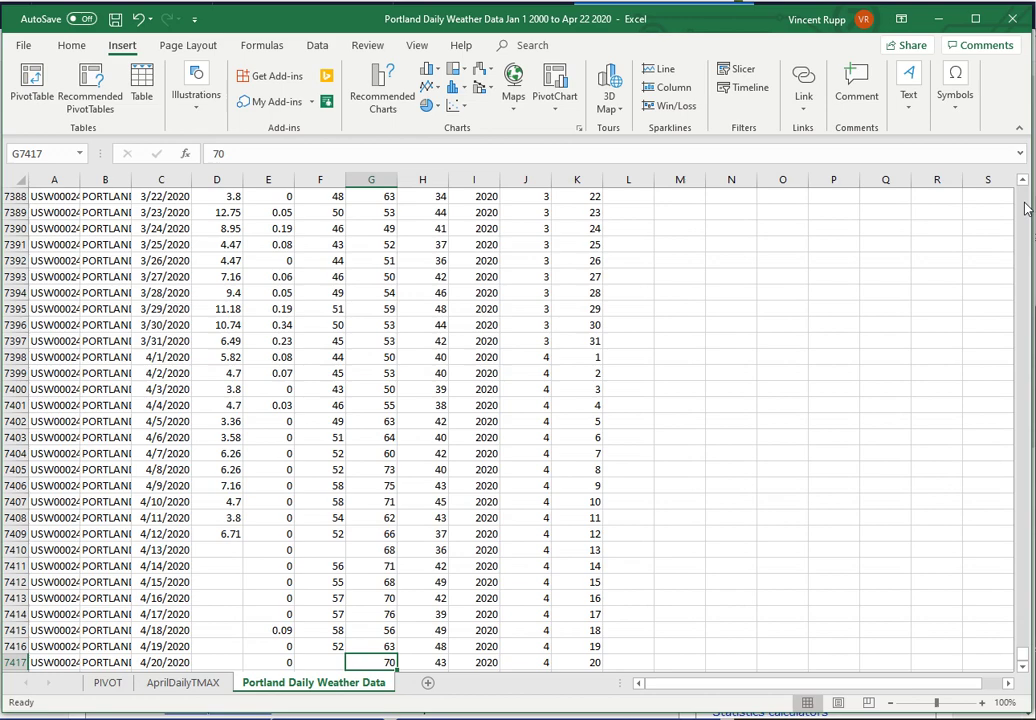
Step: Copy the last 1000 TMAX values, from cell G6418 through G7417
scroll(1025, 205, up, 20)
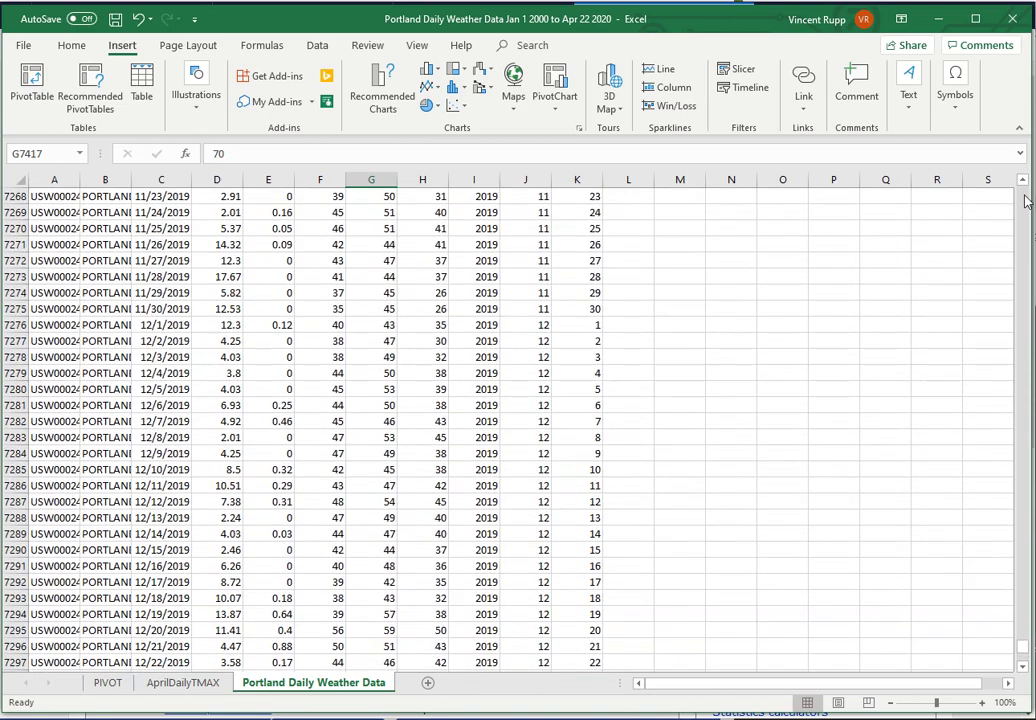
scroll(1025, 203, up, 20)
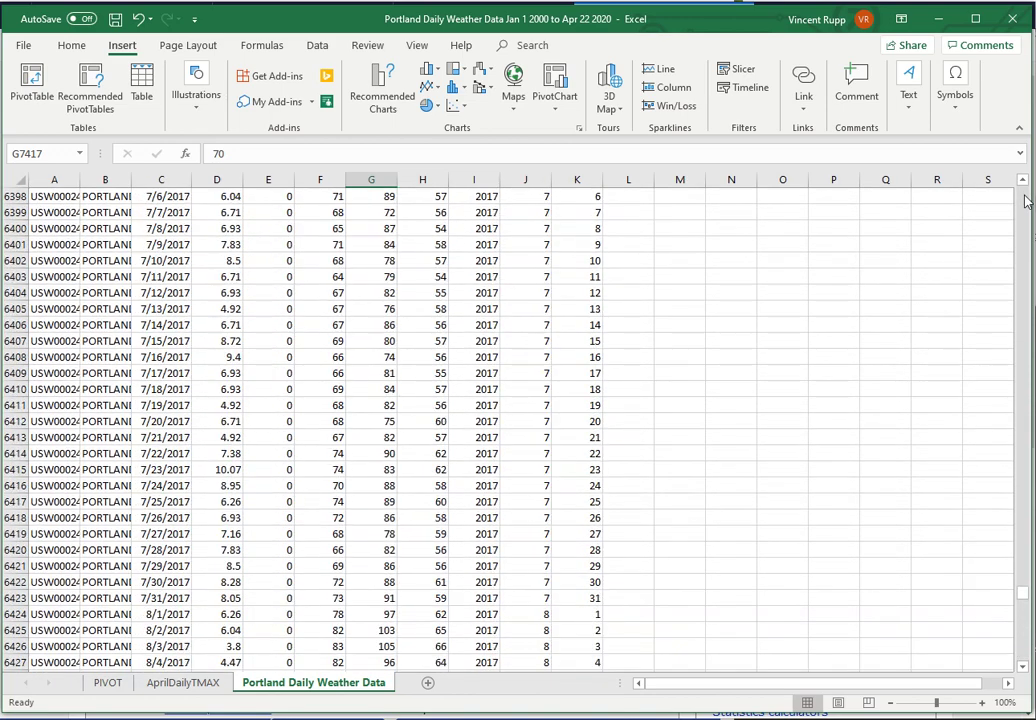
scroll(682, 421, up, 20)
click(439, 476)
scroll(437, 479, down, 12)
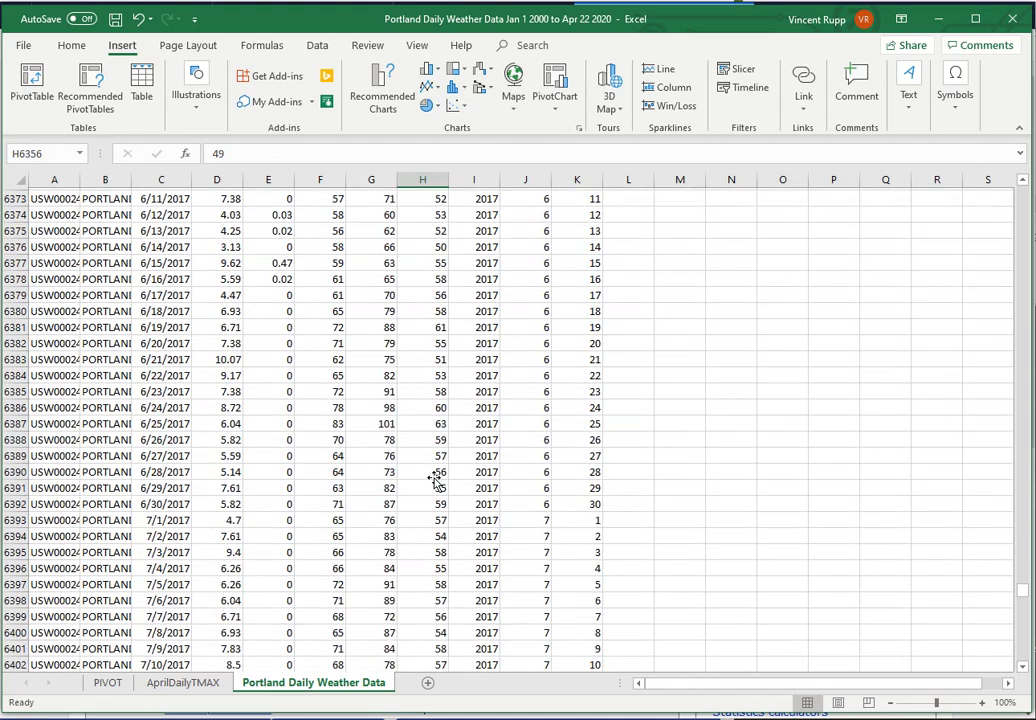
scroll(437, 479, down, 12)
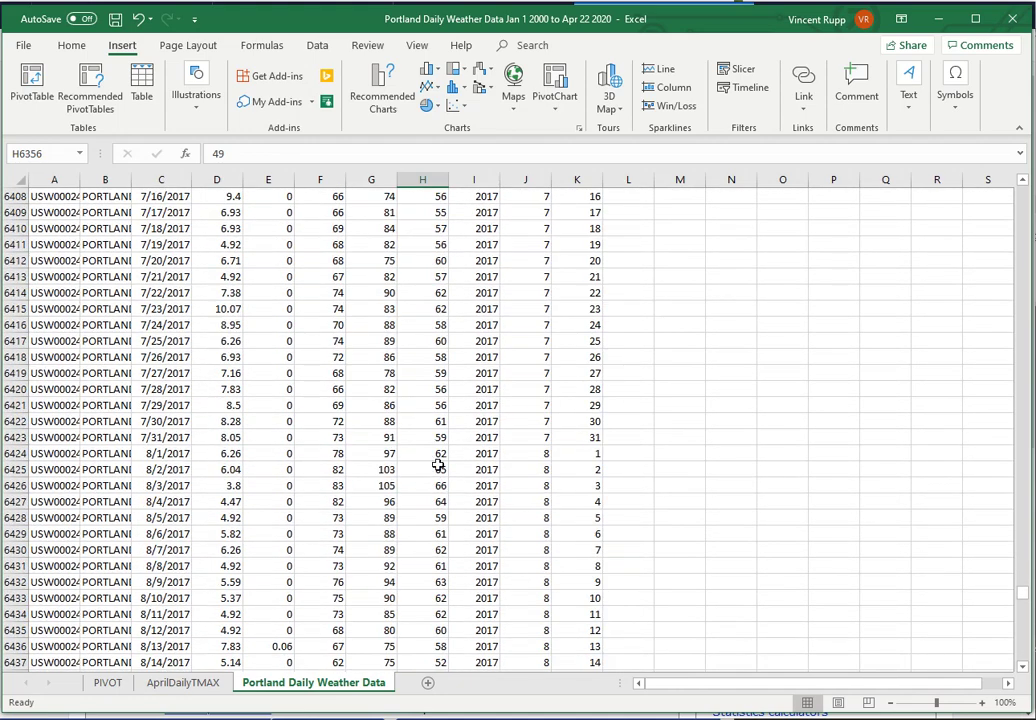
click(425, 357)
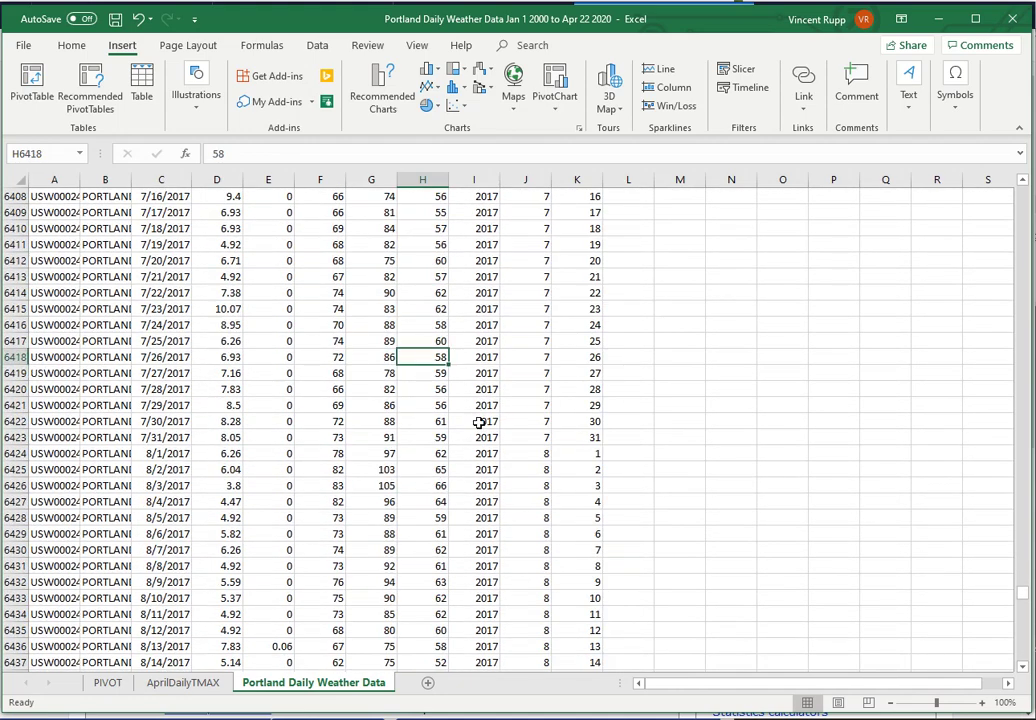
key(ctrl+shift+Down)
key(Left)
key(ctrl+shift+Down)
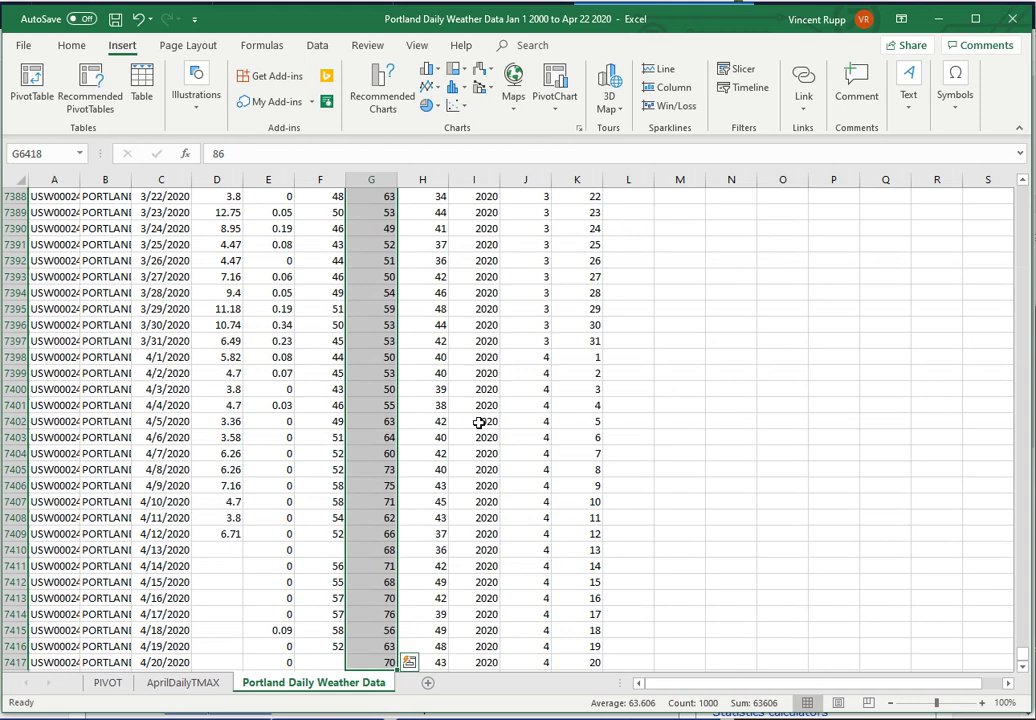
key(ctrl+c)
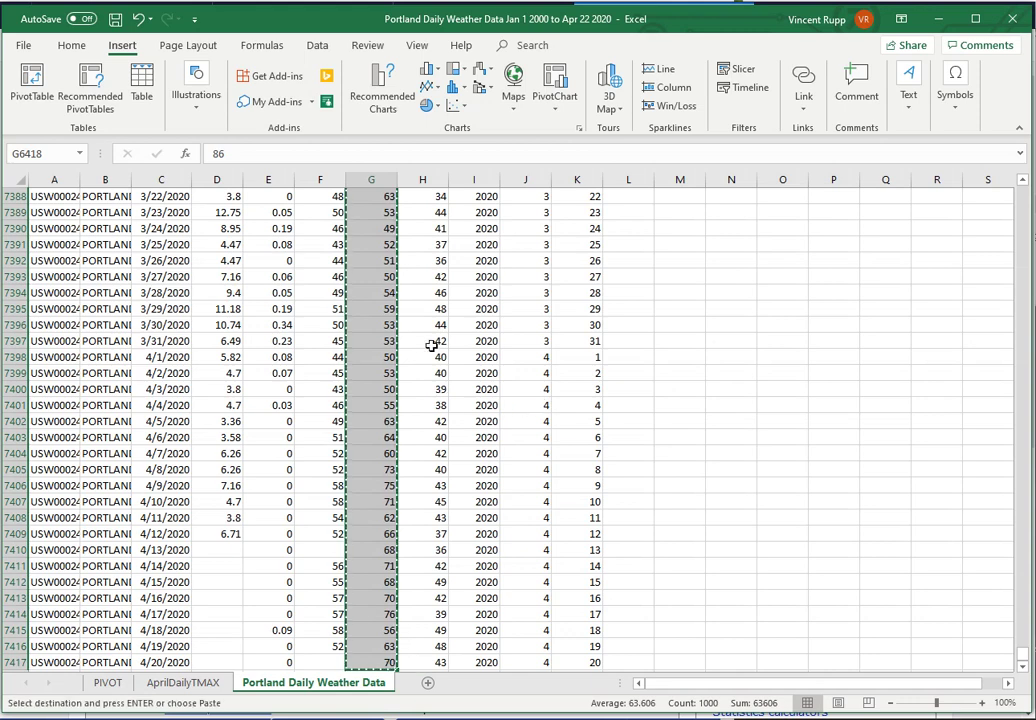
Step: Switch to the Box Plot calculator in Firefox, reset its data, and generate a box plot from the newly copied TMAX values
key(alt+Tab)
key(ctrl+v)
click(425, 463)
click(345, 339)
key(ctrl+v)
click(350, 409)
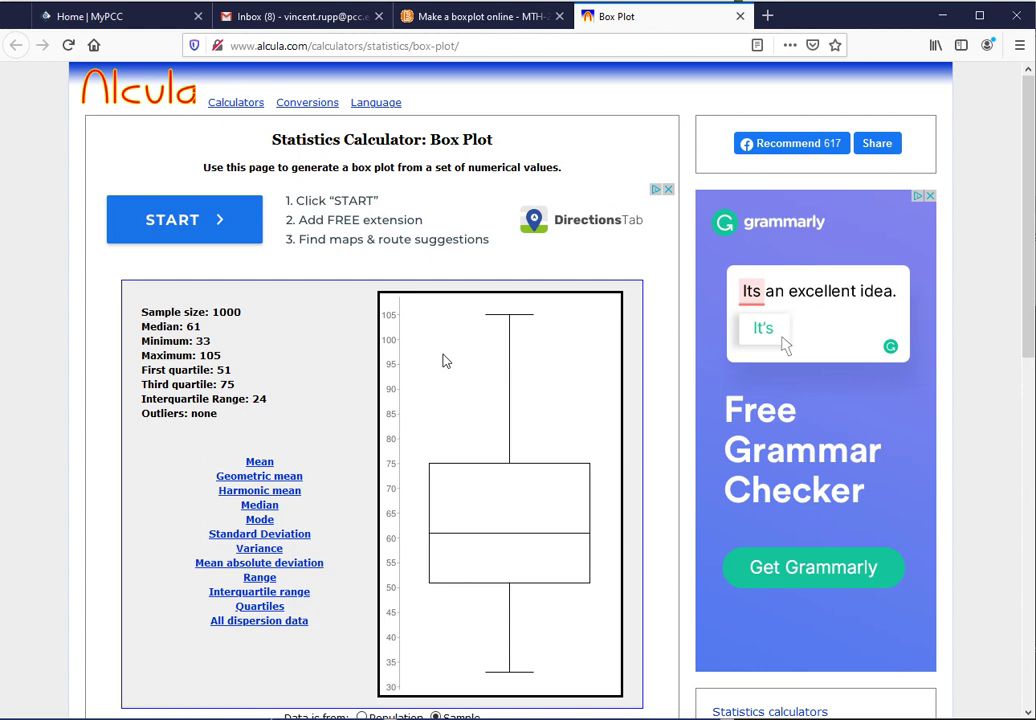
Step: Capture a screenshot of the box plot and paste it into the Excel weather sheet beside the data, around M4 to Q29
key(super+shift+s)
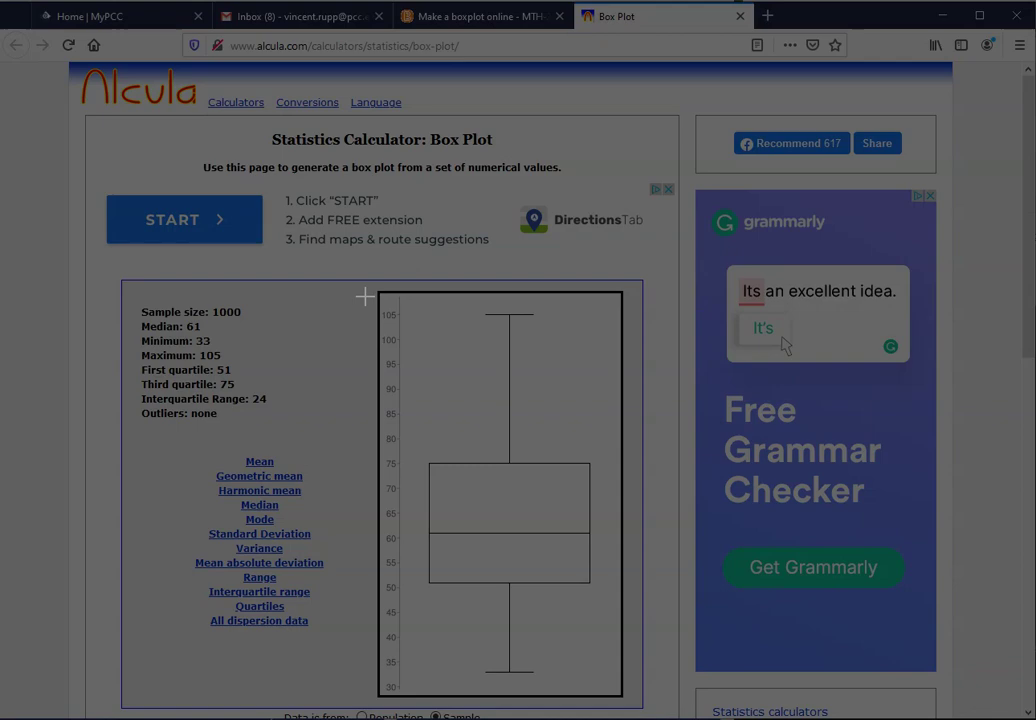
drag(372, 287, 628, 700)
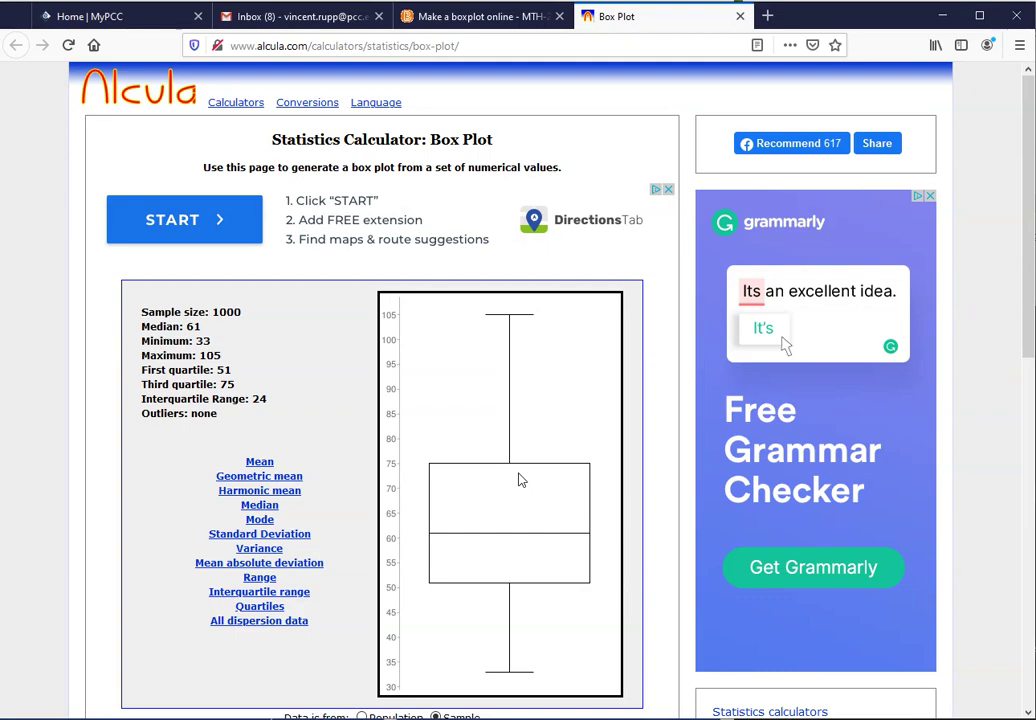
key(alt+Tab)
drag(1020, 655, 1022, 192)
click(666, 276)
key(ctrl+v)
drag(828, 326, 850, 281)
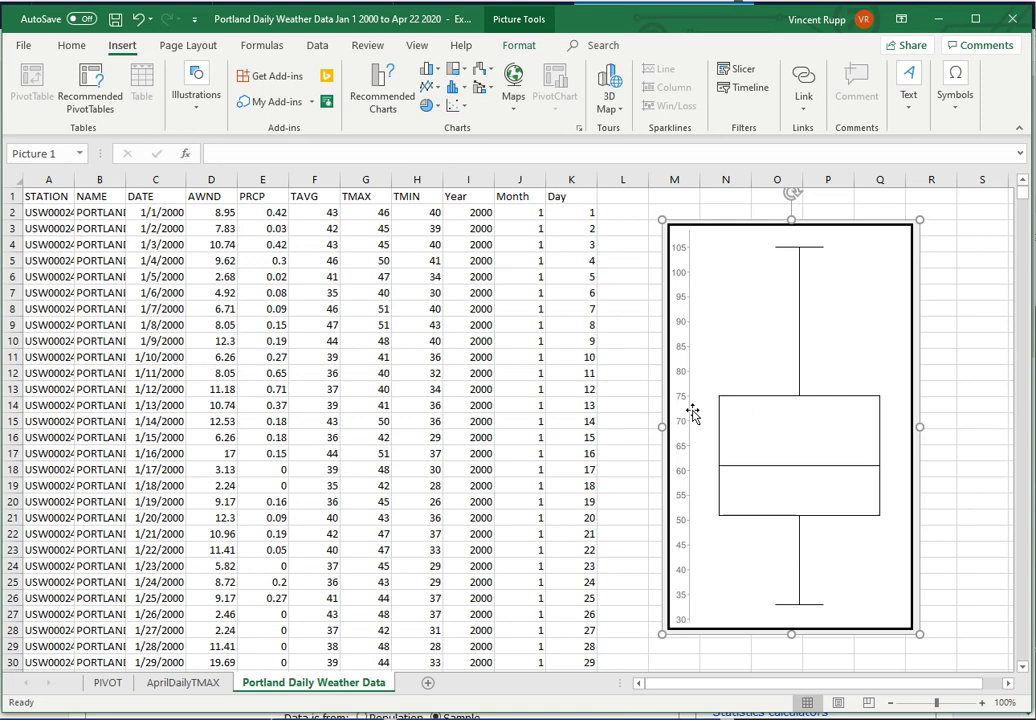
click(630, 198)
drag(759, 258, 756, 283)
Step: Enter the note "The vertical axis in this boxplot is degrees Fahrenheit." in cell M2 above the box plot image
click(698, 207)
text(The vertical axis in th)
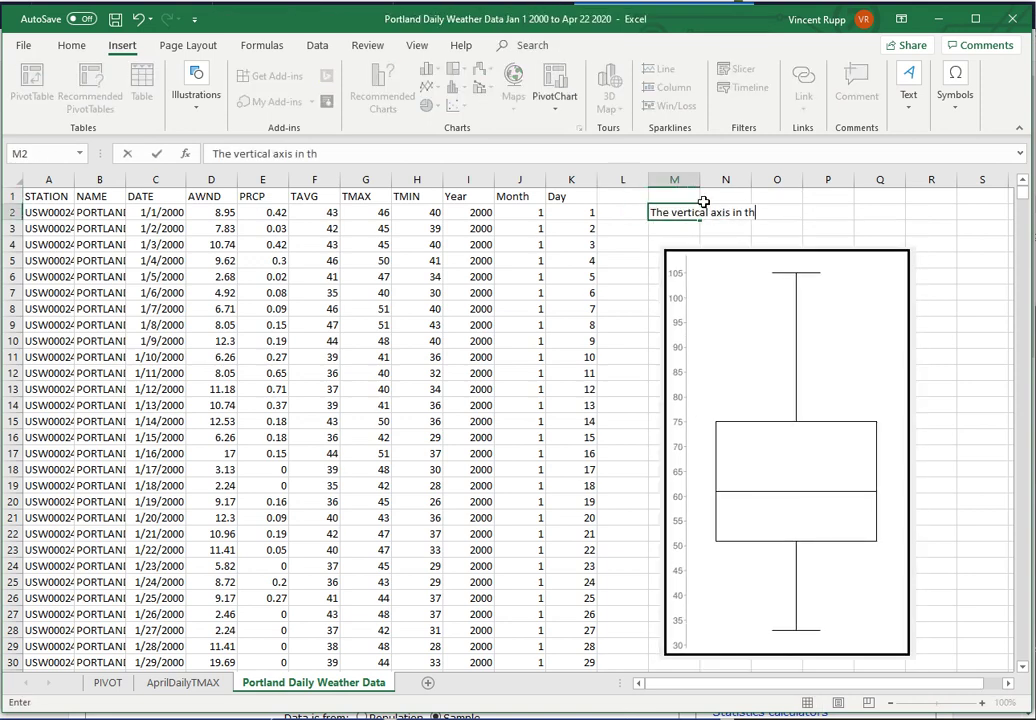
text(is boxplot is de)
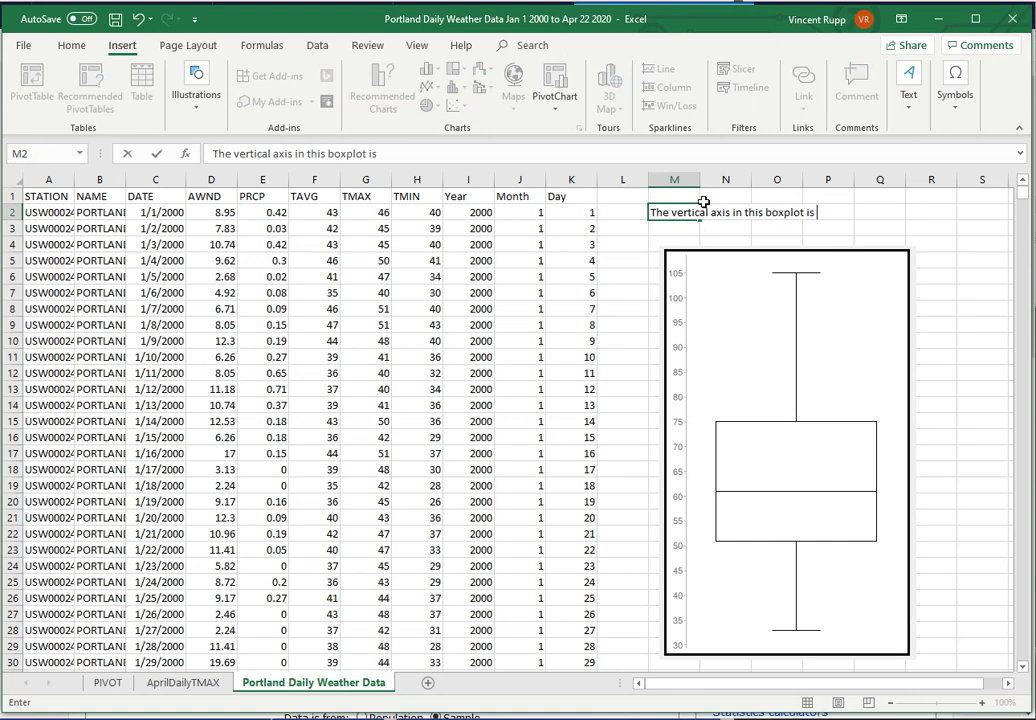
text(es Fr)
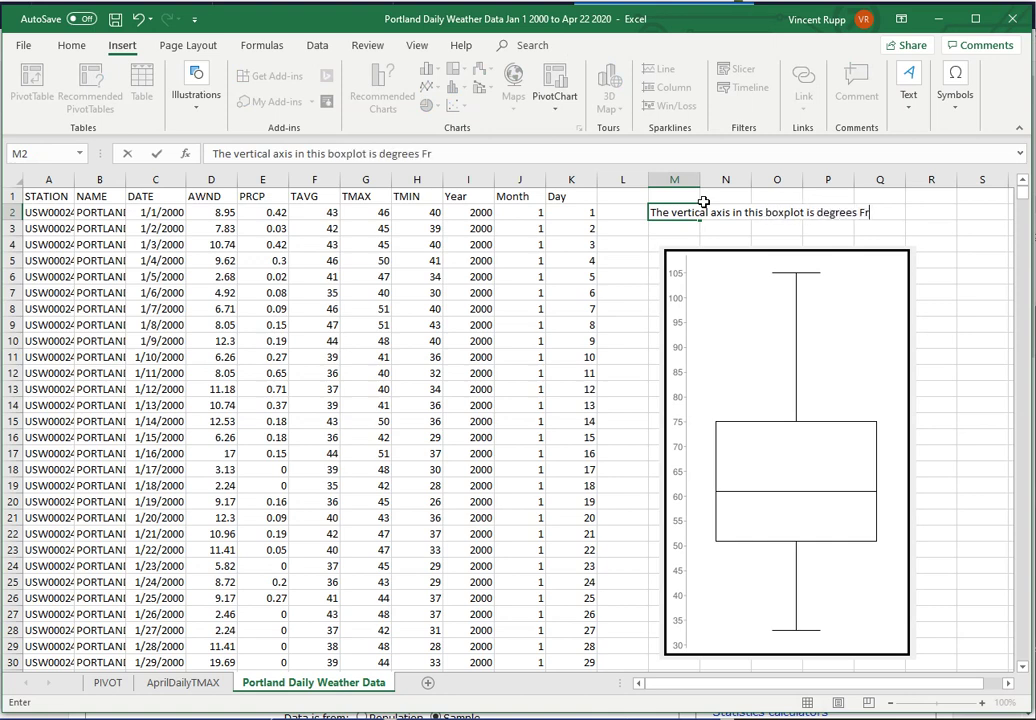
key(BackSpace)
text(ahrenheit.)
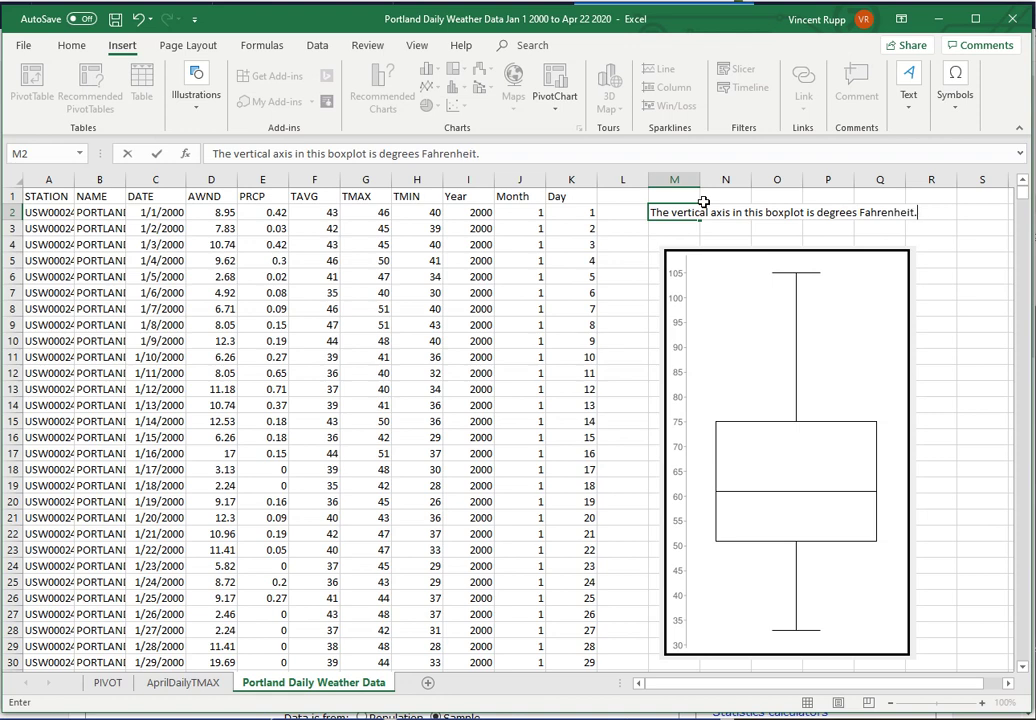
key(Return)
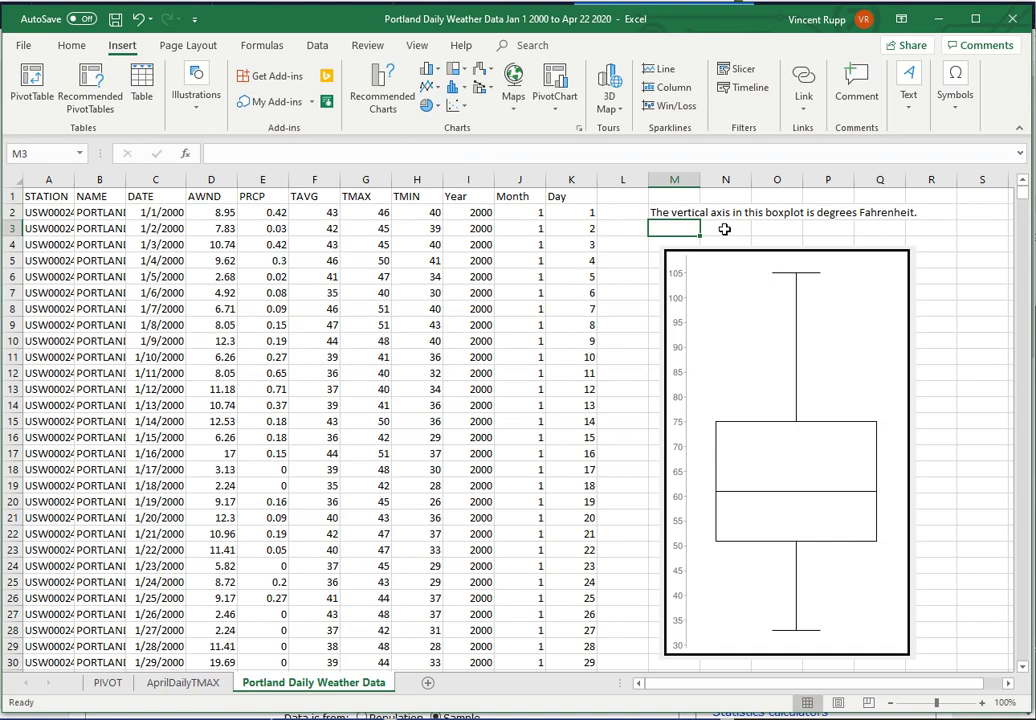
click(745, 325)
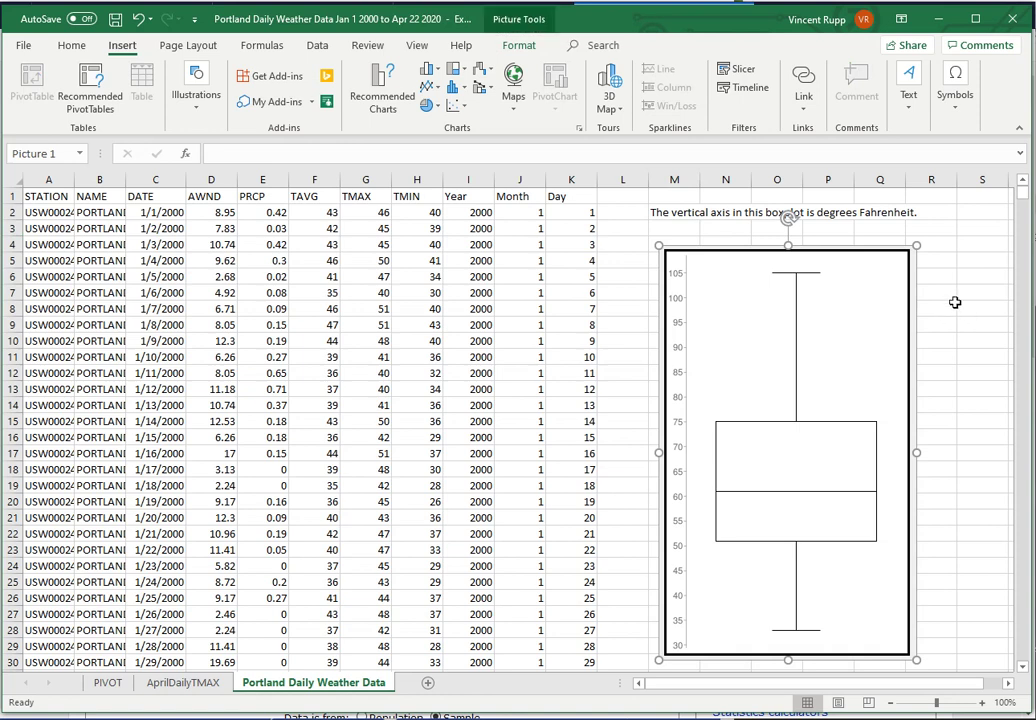
click(674, 228)
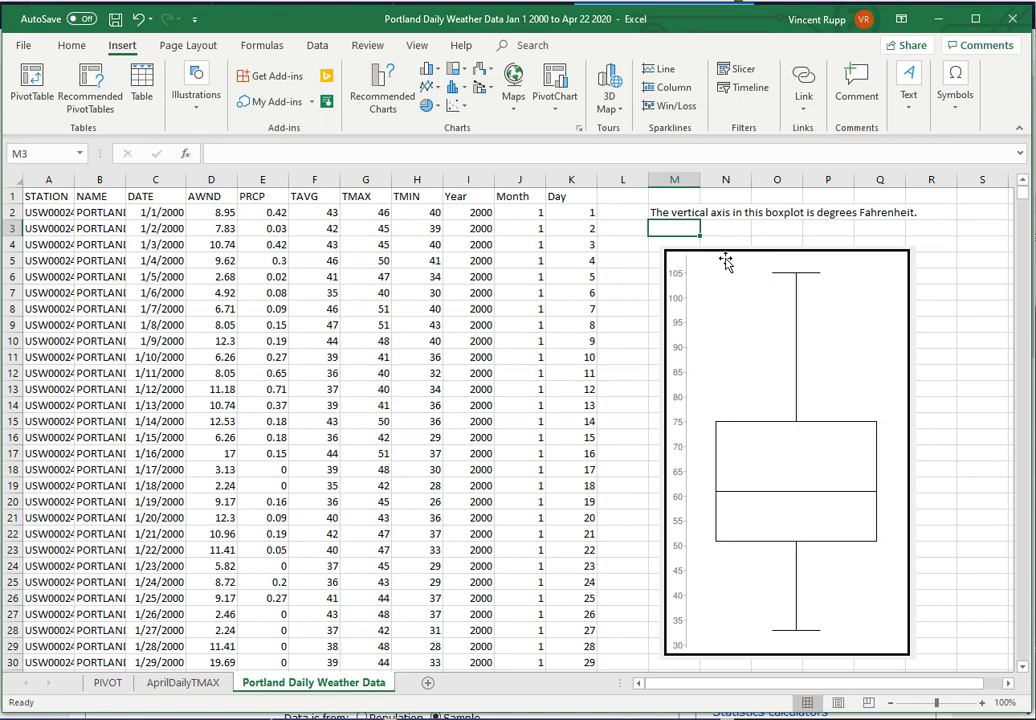